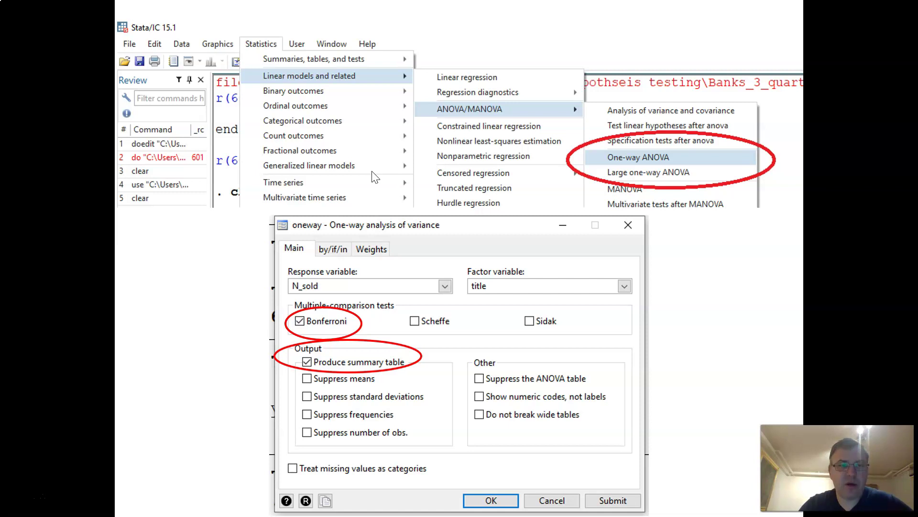
Leave the slideshow, load washing_powder.dta into Stata, and view its 40 observations in the Data Editor
{"action": "key", "text": "Escape"}
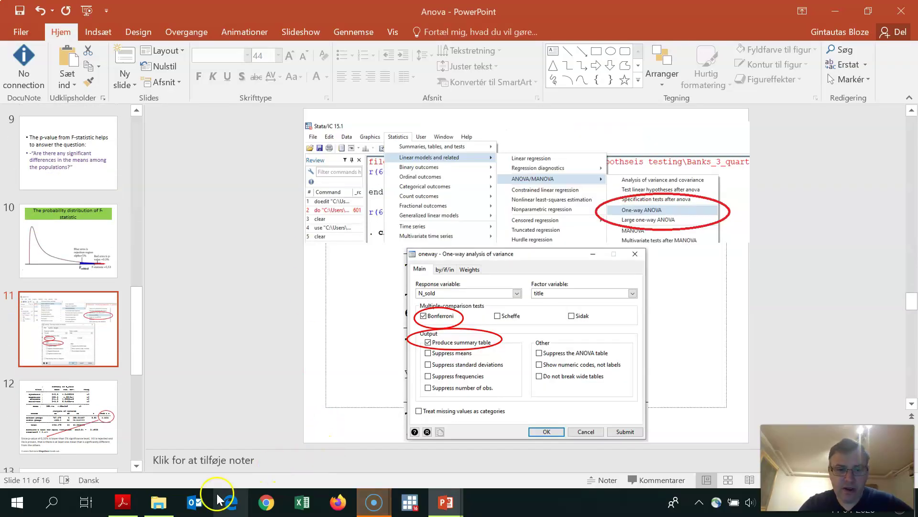
{"action": "left_click", "coordinate": [158, 502]}
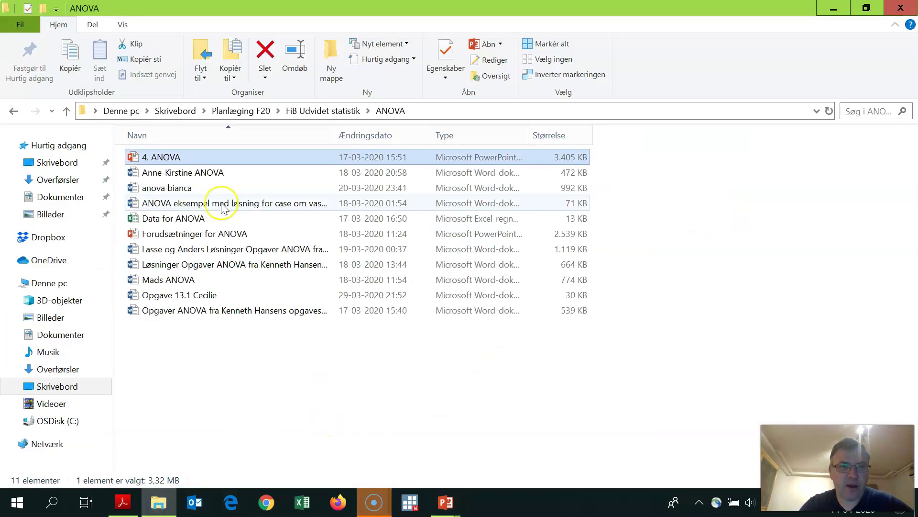
{"action": "key", "text": "alt+Tab"}
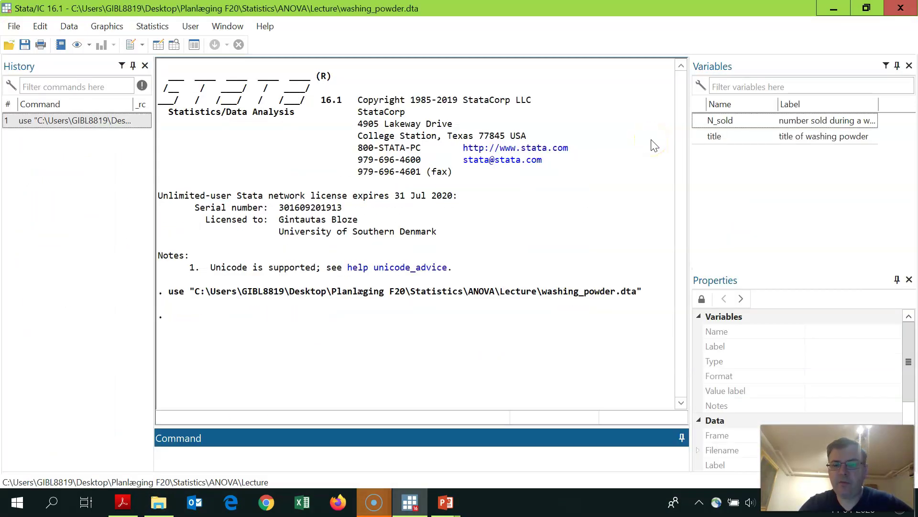
{"action": "left_click", "coordinate": [158, 46]}
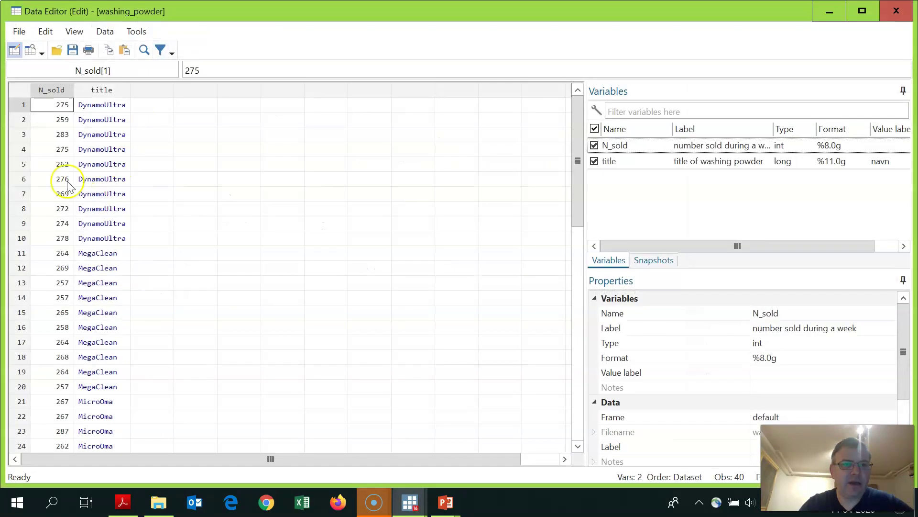
Inspect the title (value label navn) and N_sold ('number sold during a week') columns, then close the Data Editor
{"action": "left_click", "coordinate": [100, 91]}
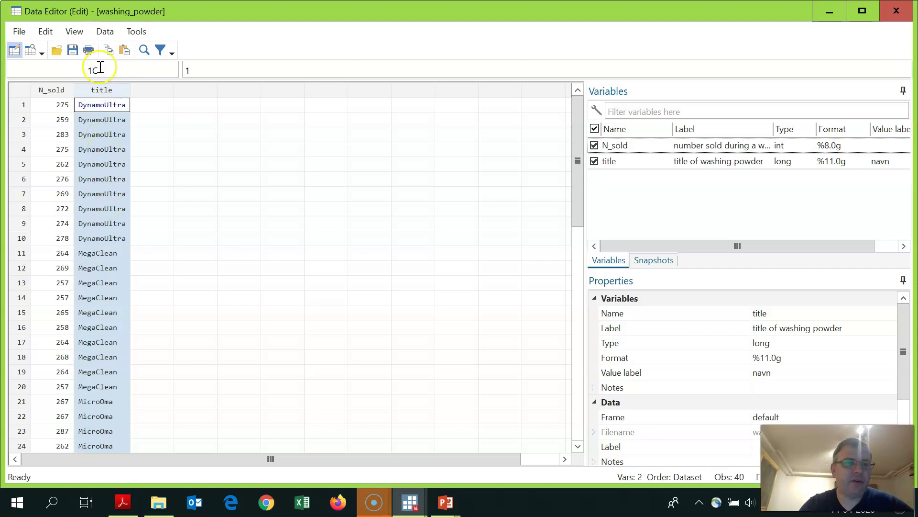
{"action": "left_click", "coordinate": [45, 91]}
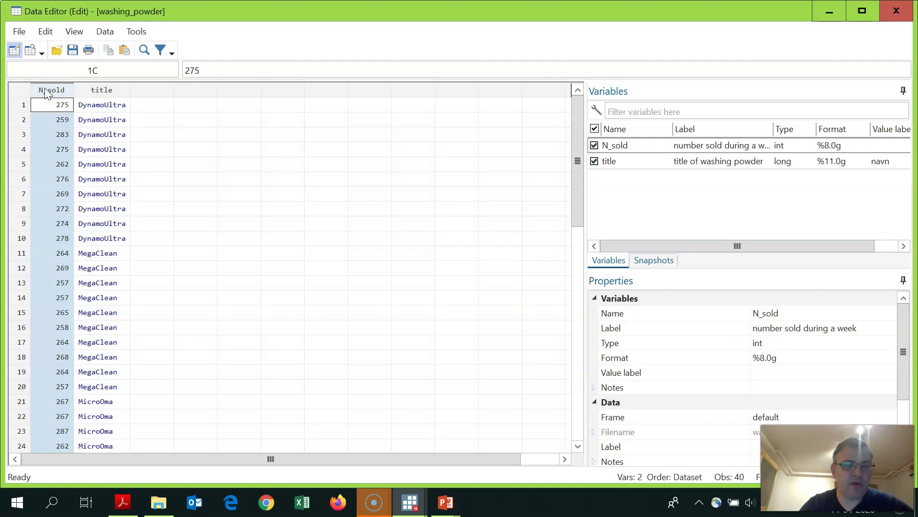
{"action": "left_click", "coordinate": [63, 92]}
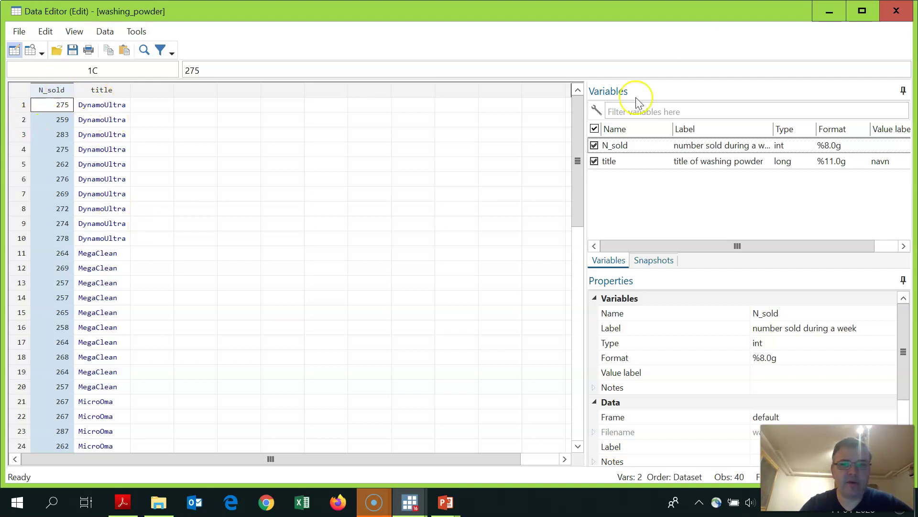
{"action": "left_click", "coordinate": [900, 15]}
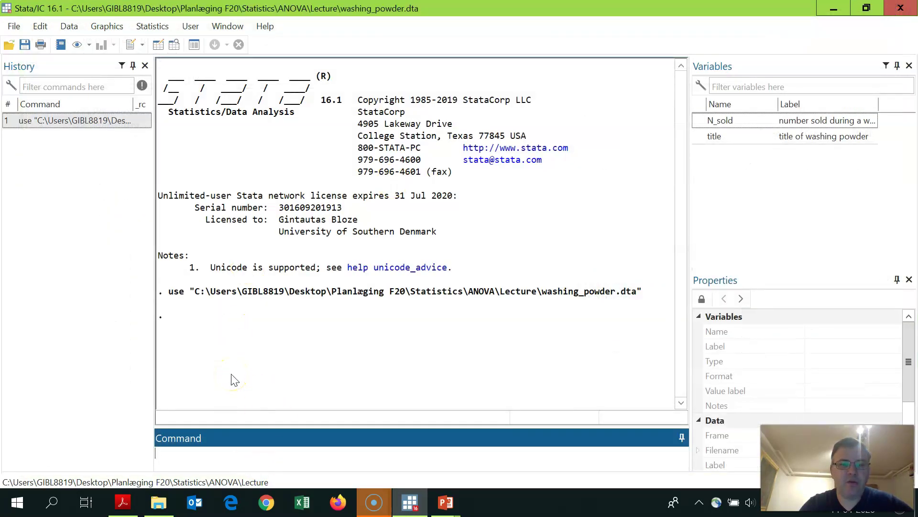
Open the One-way ANOVA dialog under Statistics > Linear models and related > ANOVA/MANOVA
{"action": "left_click_drag", "start_coordinate": [230, 380], "coordinate": [214, 139]}
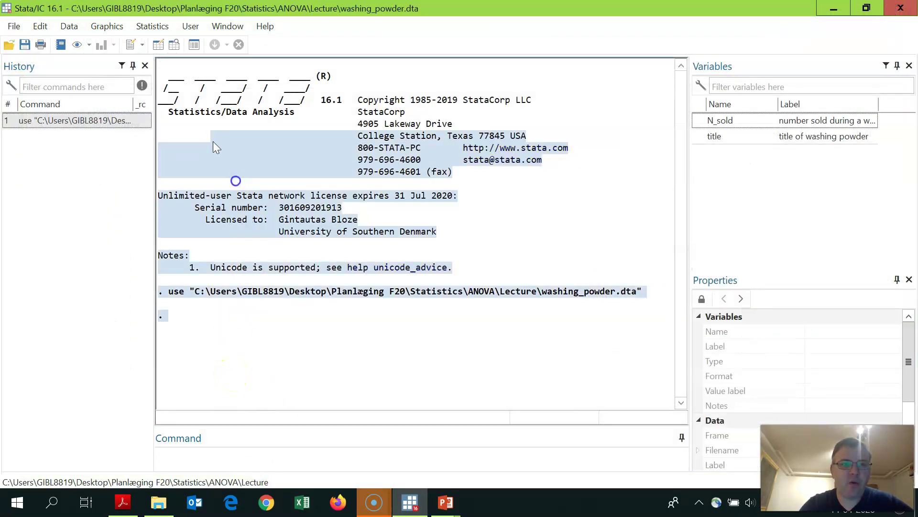
{"action": "left_click", "coordinate": [152, 31]}
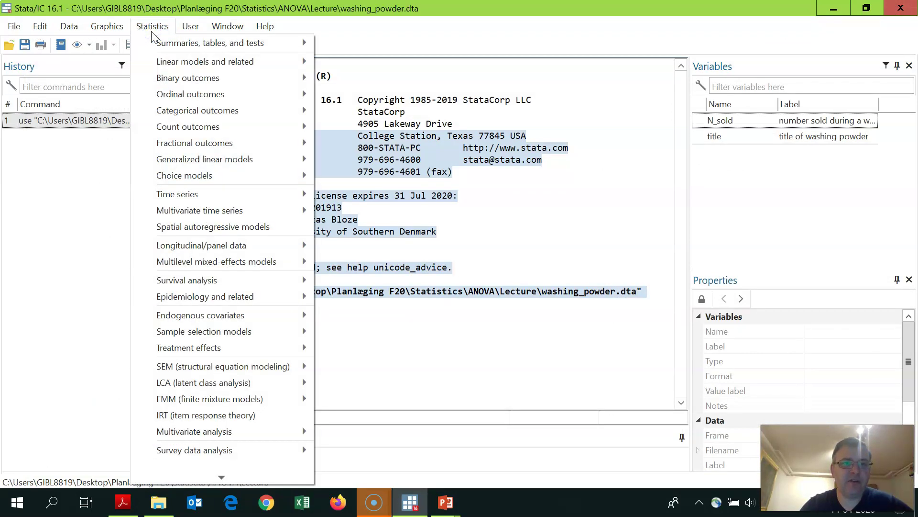
{"action": "left_click", "coordinate": [196, 64]}
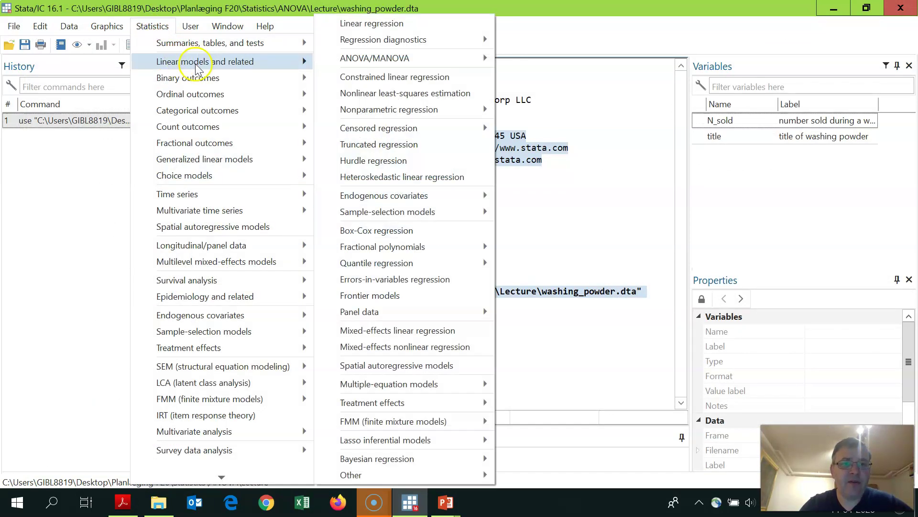
{"action": "mouse_move", "coordinate": [376, 60]}
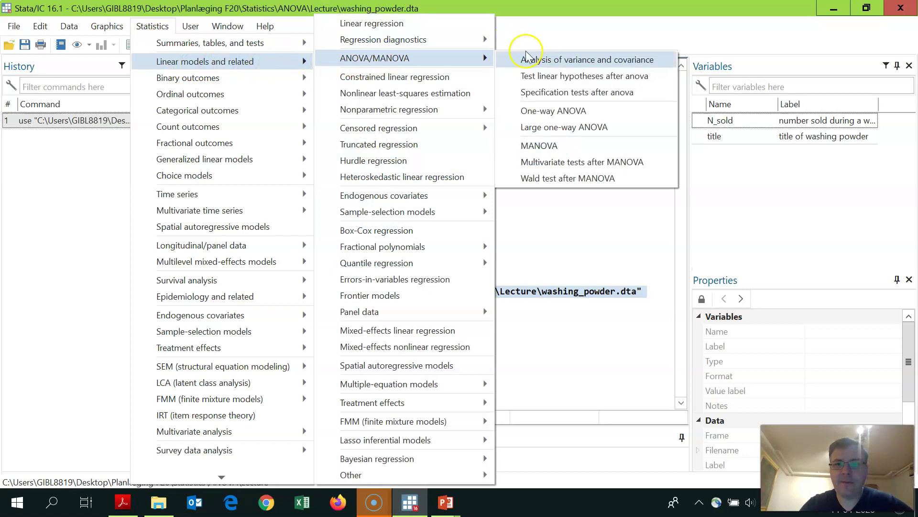
{"action": "left_click", "coordinate": [597, 119]}
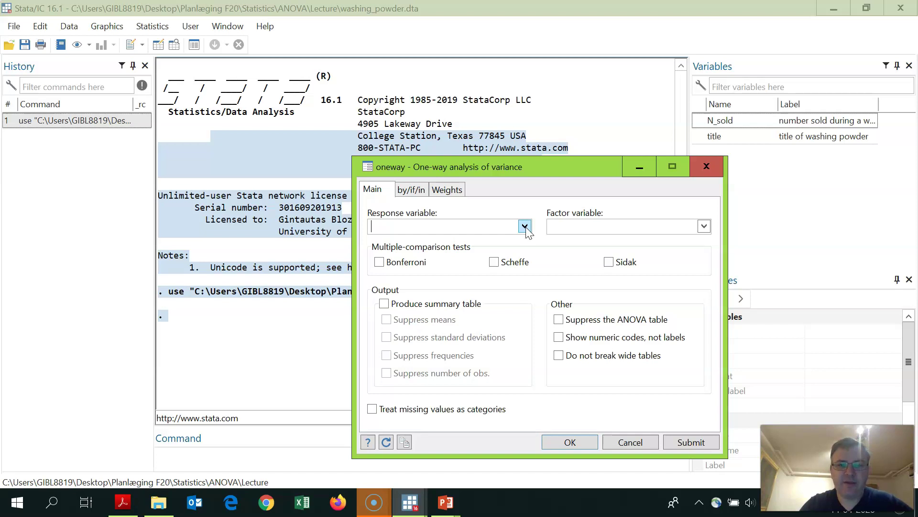
Choose N_sold as the response variable and title as the factor variable
{"action": "left_click", "coordinate": [525, 227]}
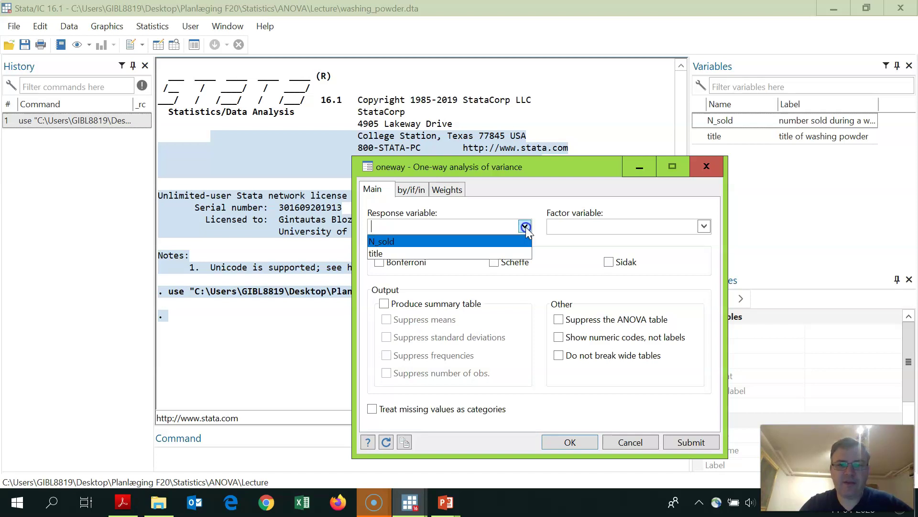
{"action": "left_click", "coordinate": [427, 243]}
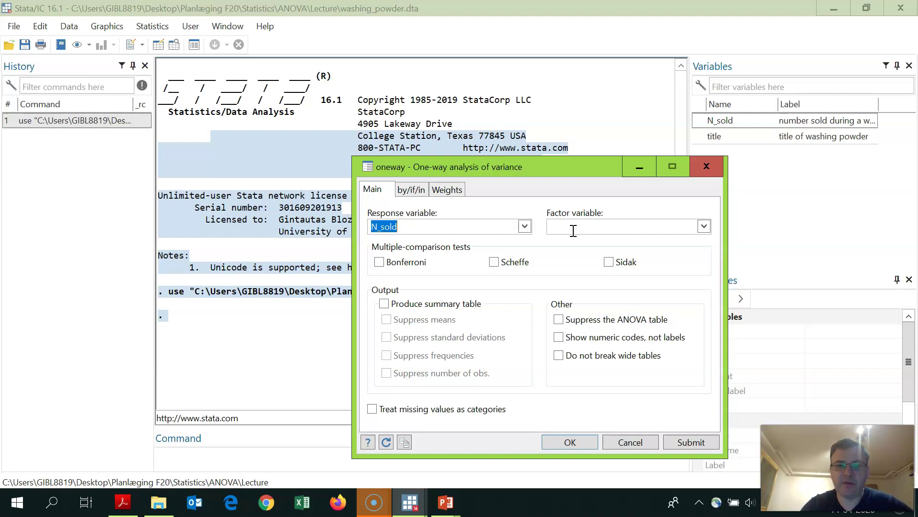
{"action": "left_click", "coordinate": [704, 227]}
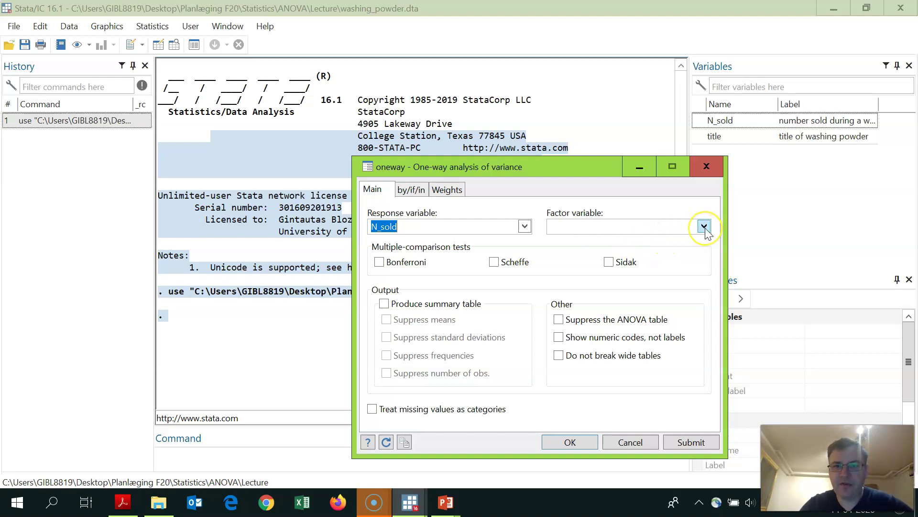
{"action": "left_click", "coordinate": [704, 227]}
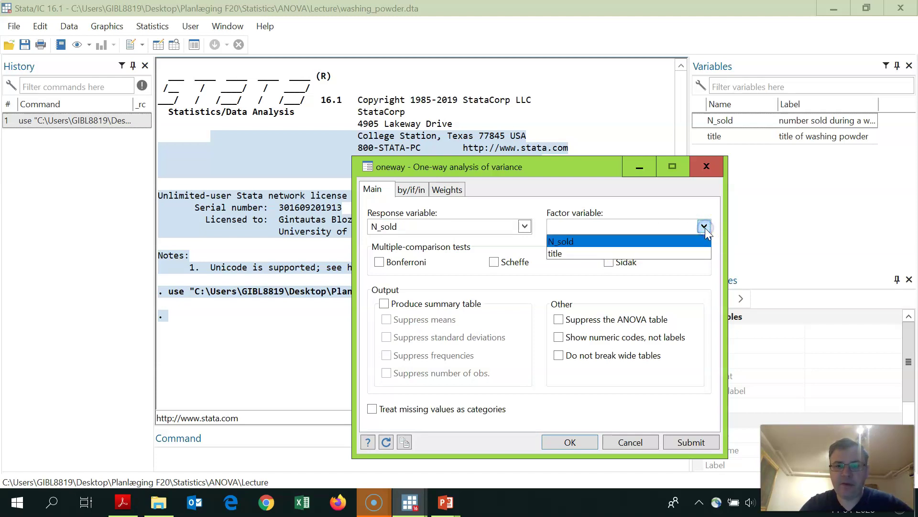
{"action": "left_click", "coordinate": [562, 254]}
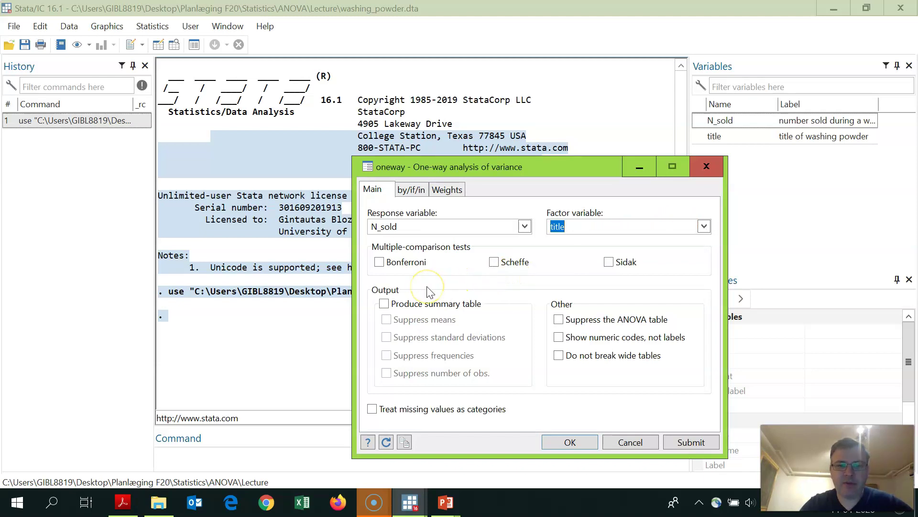
Tick Bonferroni multiple comparisons and Produce summary table, then run the ANOVA
{"action": "left_click", "coordinate": [378, 263]}
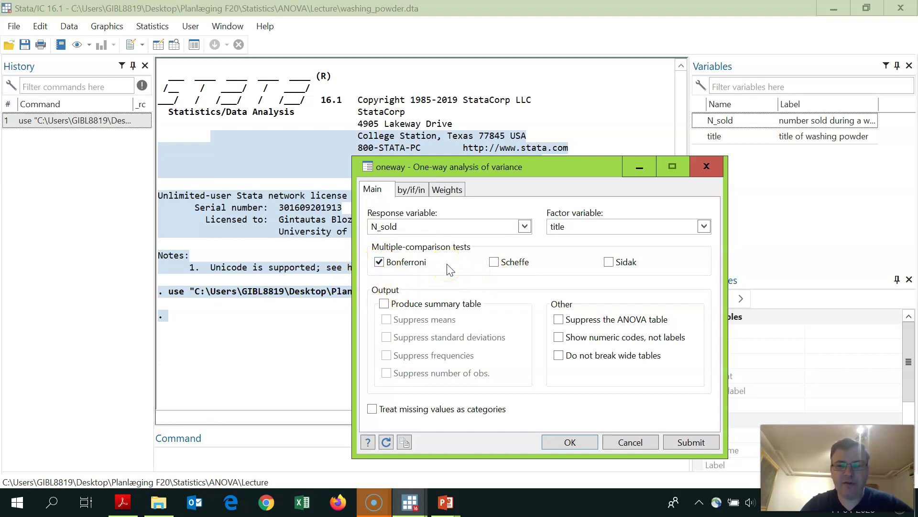
{"action": "left_click", "coordinate": [460, 269]}
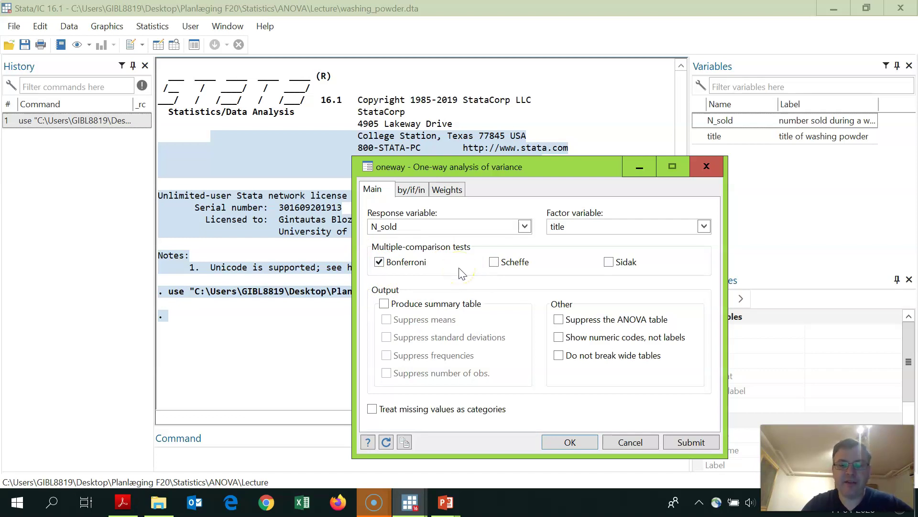
{"action": "left_click", "coordinate": [450, 248]}
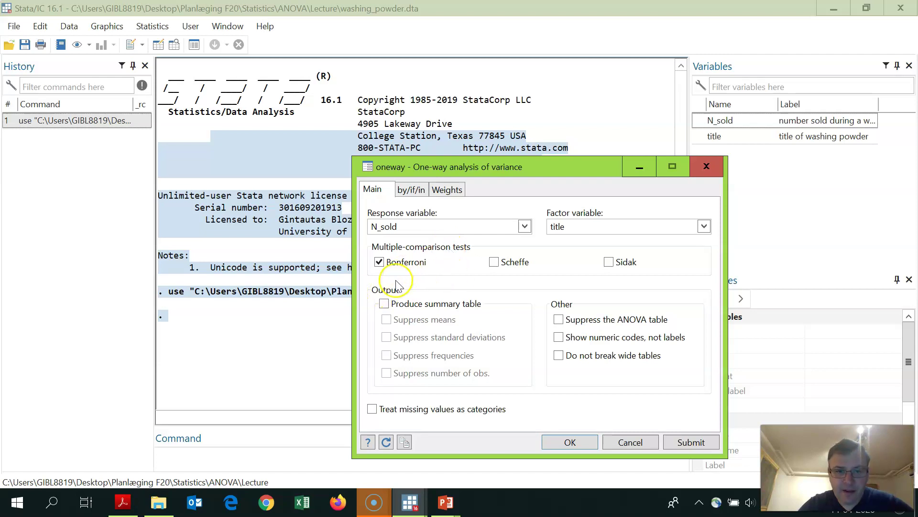
{"action": "left_click", "coordinate": [385, 304]}
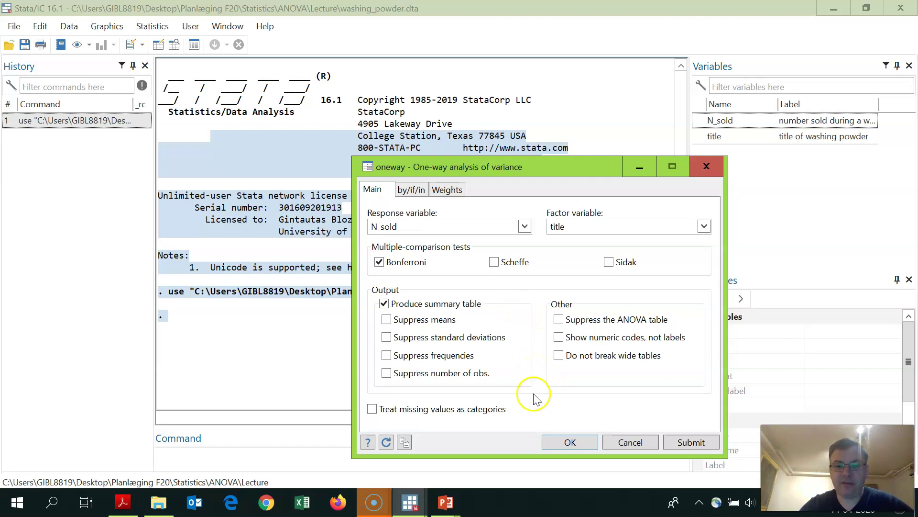
{"action": "left_click", "coordinate": [559, 444]}
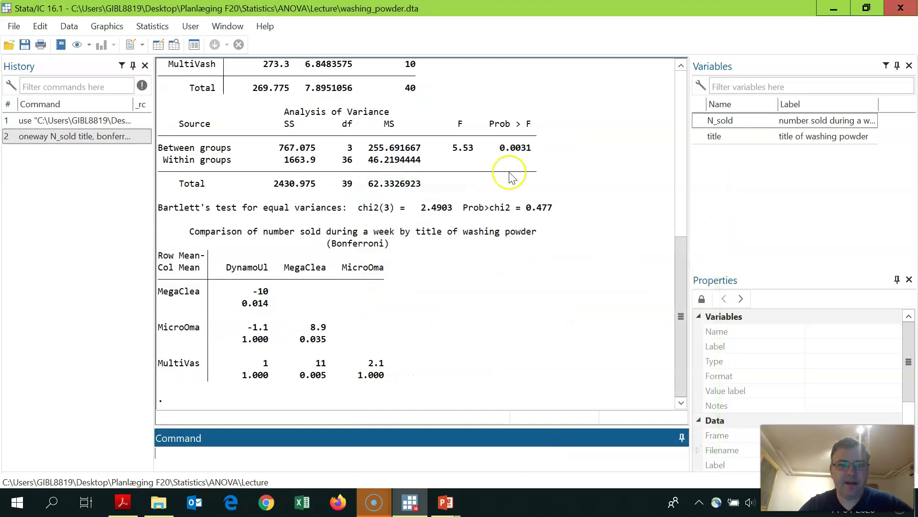
Scroll up and highlight the summary table of means: MegaClean 262.3 versus 271.2–273.3 for the others
{"action": "left_click_drag", "start_coordinate": [679, 380], "coordinate": [674, 331]}
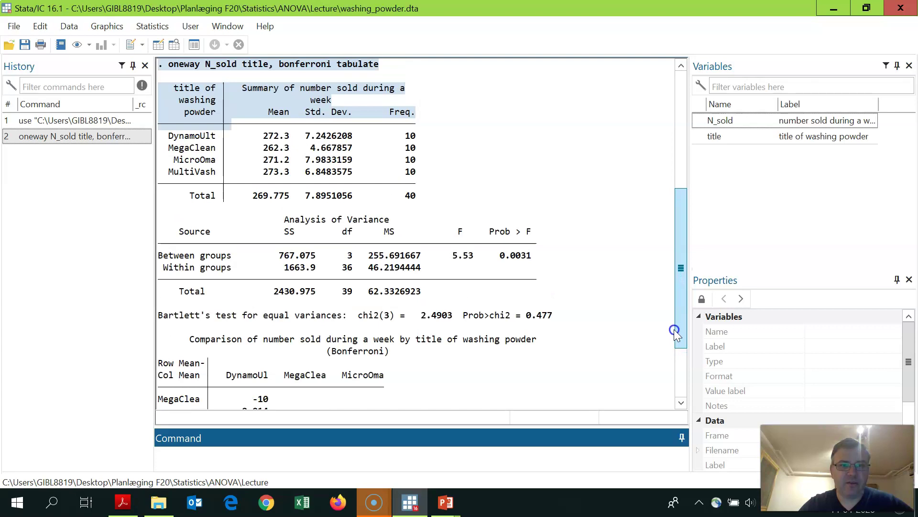
{"action": "left_click", "coordinate": [242, 180]}
{"action": "left_click_drag", "start_coordinate": [417, 196], "coordinate": [135, 72]}
{"action": "left_click", "coordinate": [351, 63]}
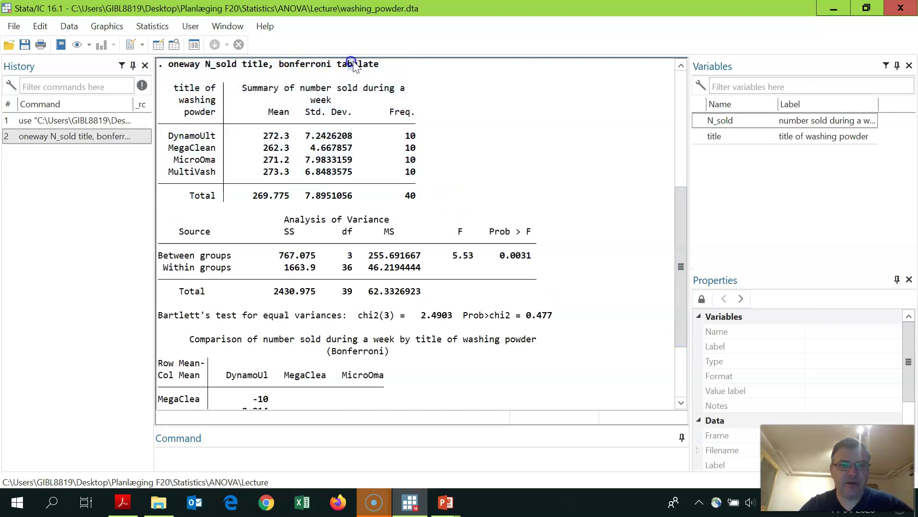
{"action": "left_click", "coordinate": [178, 64]}
{"action": "left_click_drag", "start_coordinate": [428, 200], "coordinate": [162, 92]}
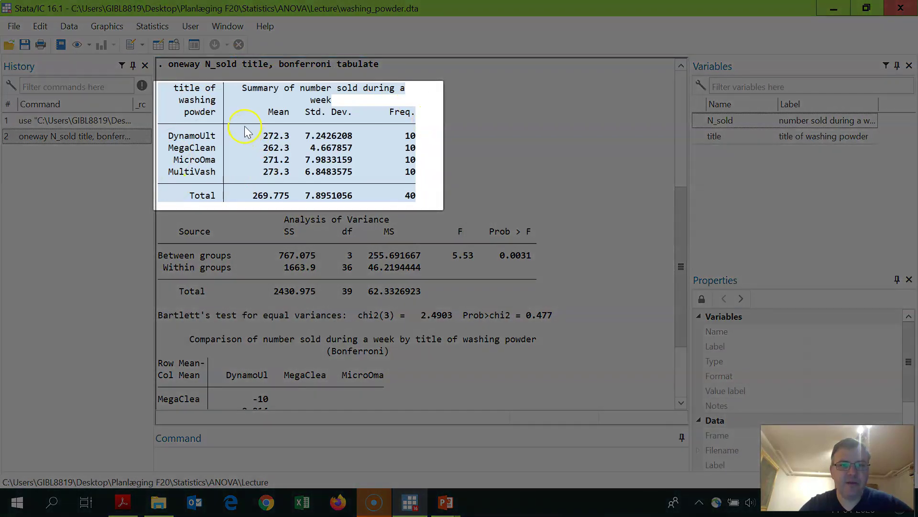
{"action": "left_click", "coordinate": [259, 136]}
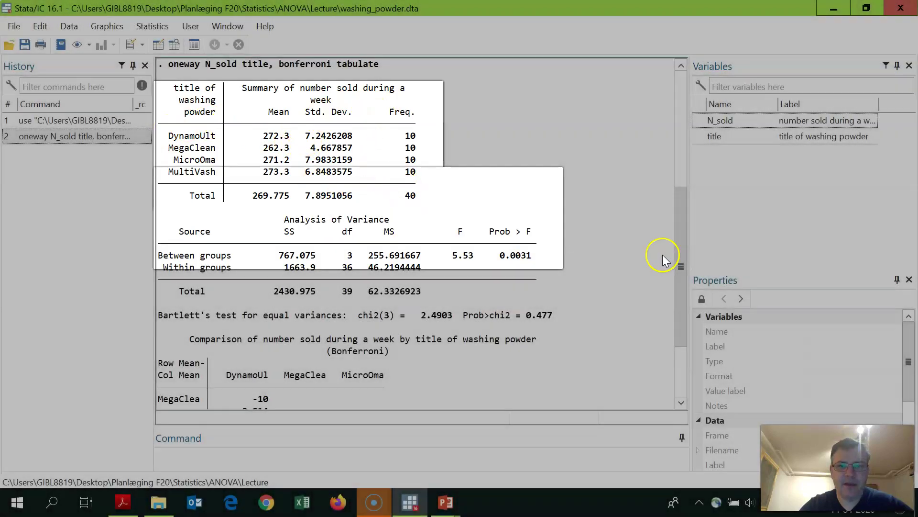
{"action": "scroll", "coordinate": [662, 255], "scroll_direction": "down", "scroll_amount": 1}
{"action": "left_click_drag", "start_coordinate": [662, 258], "coordinate": [160, 183]}
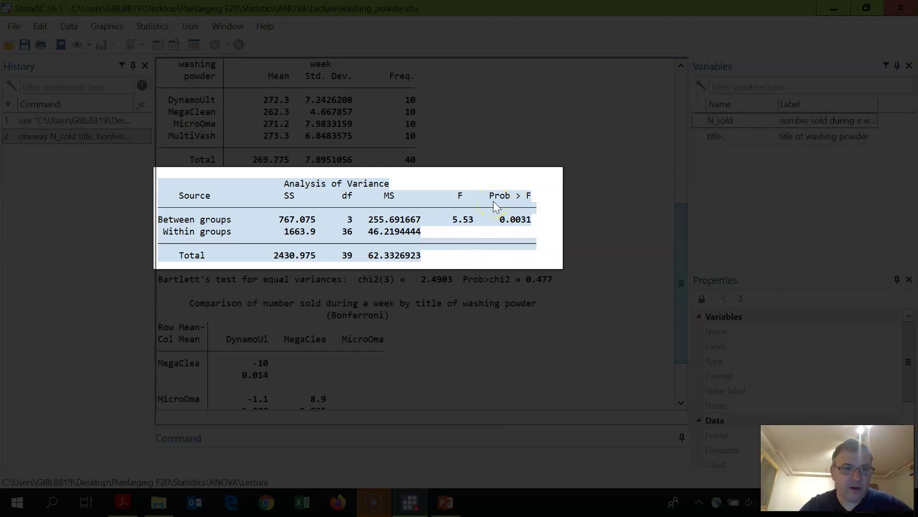
{"action": "scroll", "coordinate": [246, 219], "scroll_direction": "down", "scroll_amount": 2}
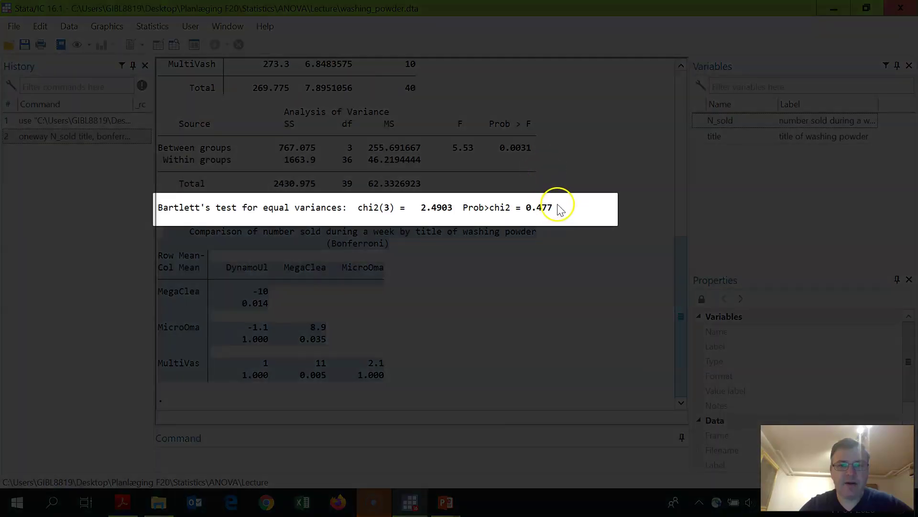
{"action": "left_click_drag", "start_coordinate": [559, 209], "coordinate": [150, 205]}
{"action": "left_click", "coordinate": [150, 205]}
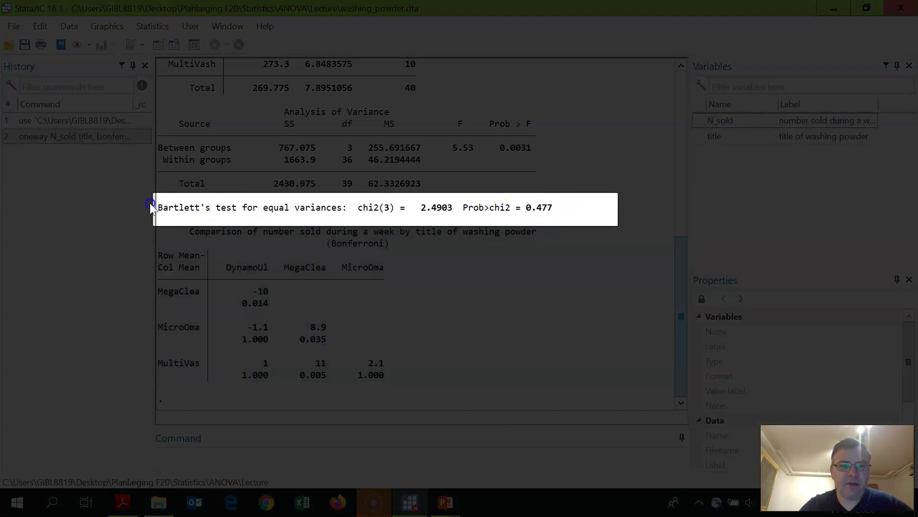